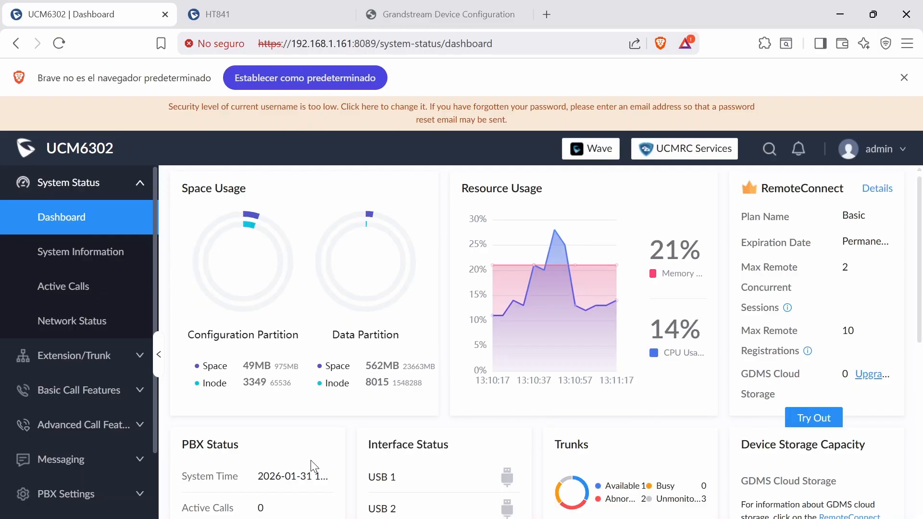
- Review the HT841 gateway's system information and the status of its four FXO ports
{"action": "left_click", "coordinate": [239, 8]}
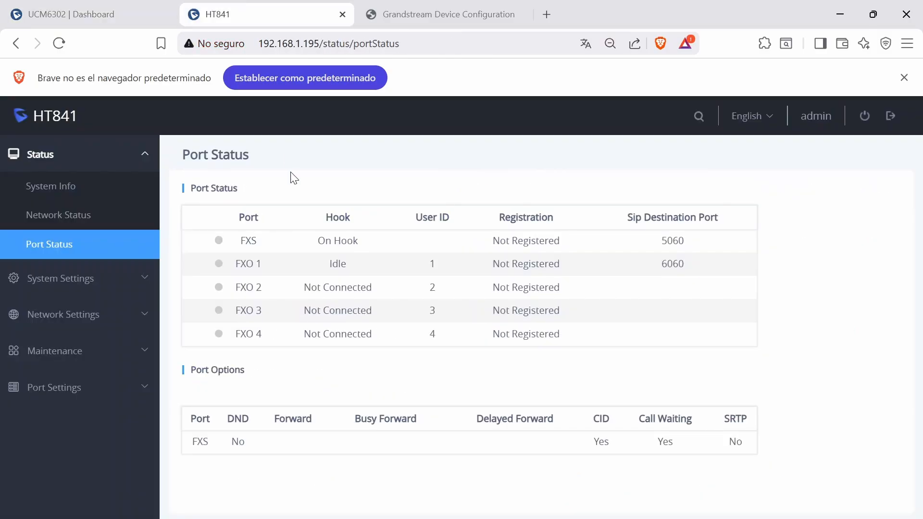
{"action": "left_click", "coordinate": [66, 187]}
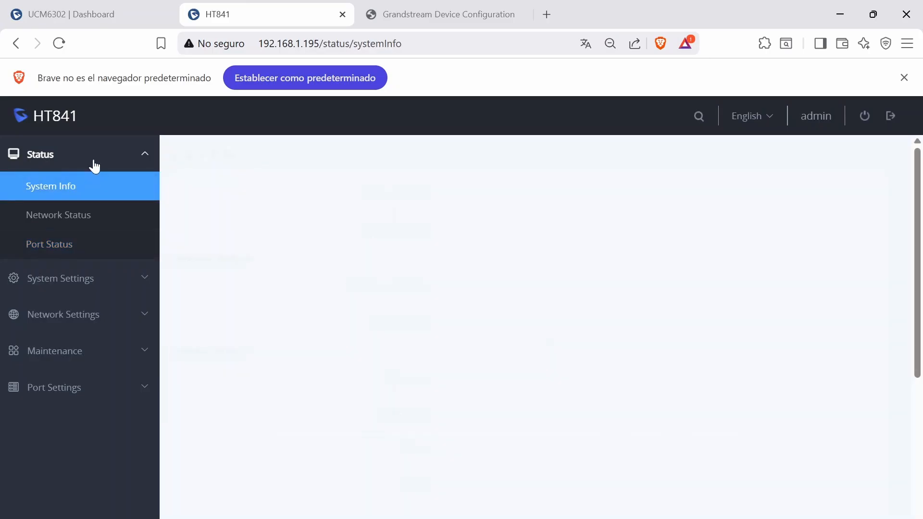
{"action": "left_click", "coordinate": [92, 158]}
{"action": "left_click", "coordinate": [79, 167]}
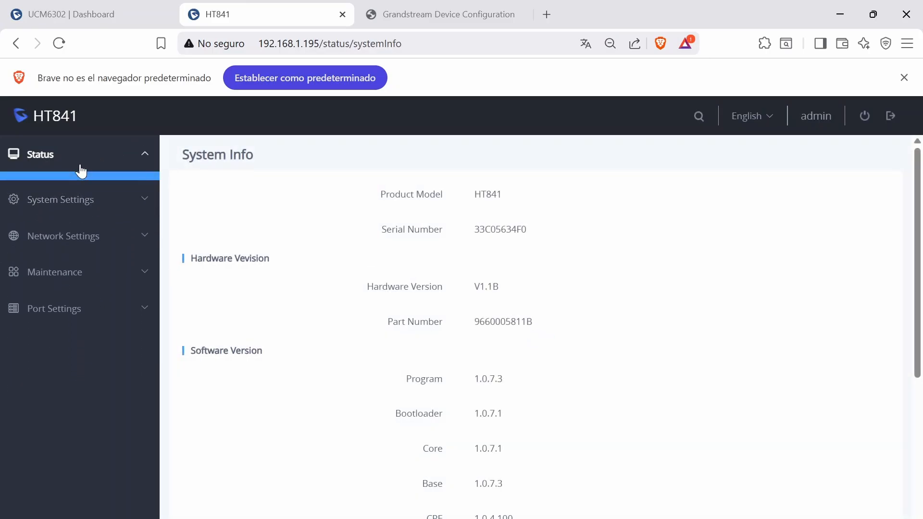
{"action": "left_click", "coordinate": [85, 247]}
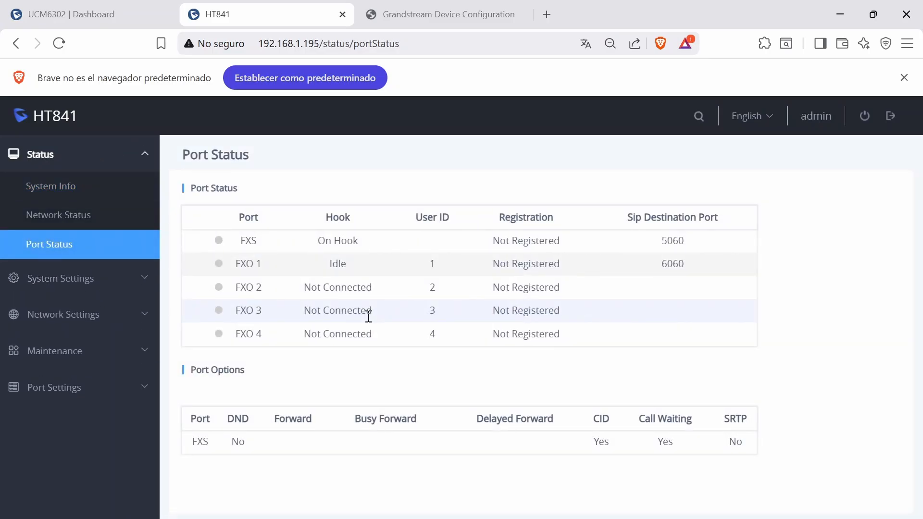
{"action": "left_click_drag", "start_coordinate": [236, 272], "coordinate": [451, 348]}
{"action": "left_click", "coordinate": [433, 371]}
- Open the ht841 SIP trunk for editing in the UCM6302's VoIP trunks
{"action": "left_click", "coordinate": [101, 19]}
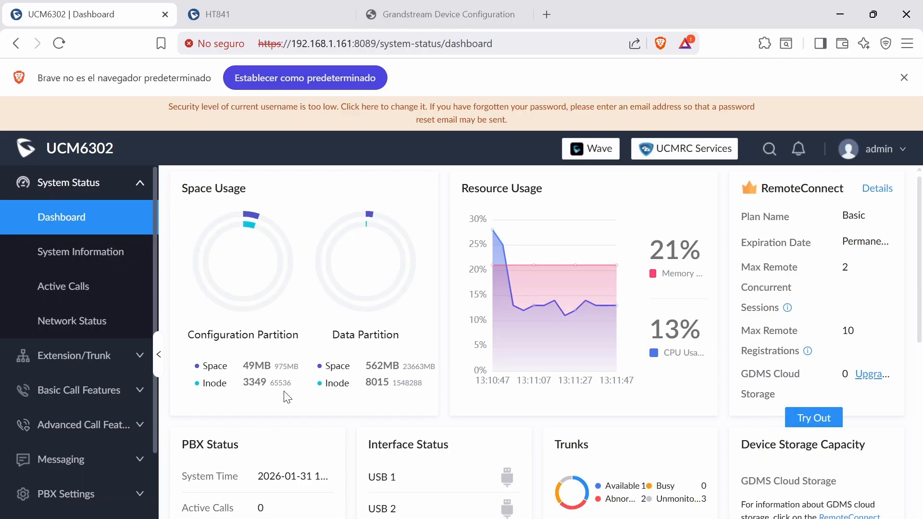
{"action": "left_click", "coordinate": [132, 356]}
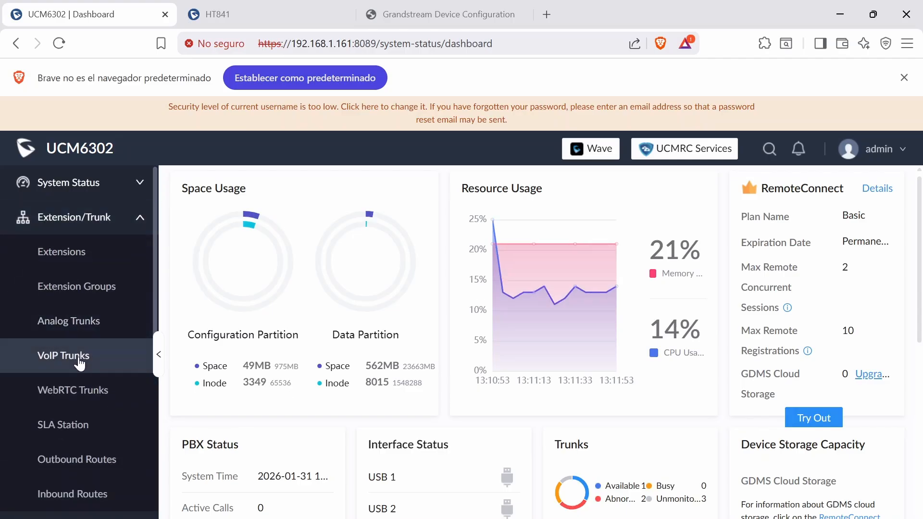
{"action": "left_click", "coordinate": [77, 359]}
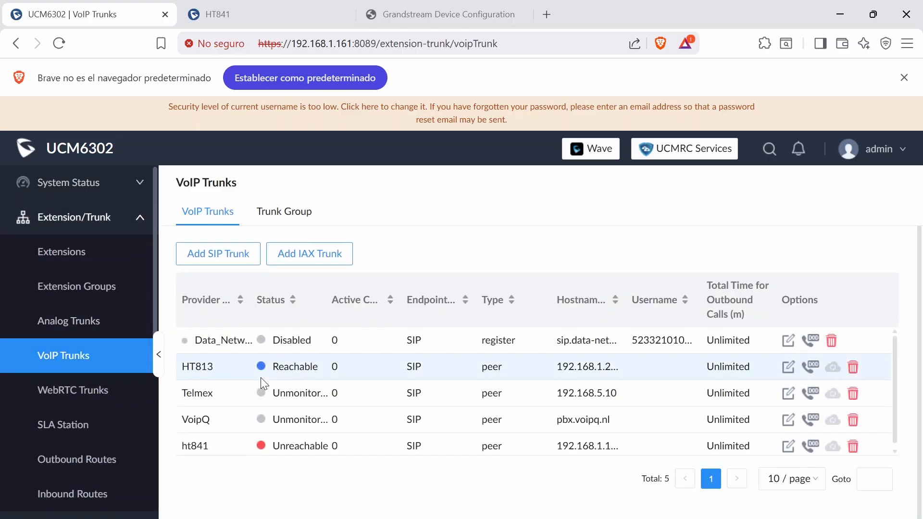
{"action": "left_click", "coordinate": [790, 447]}
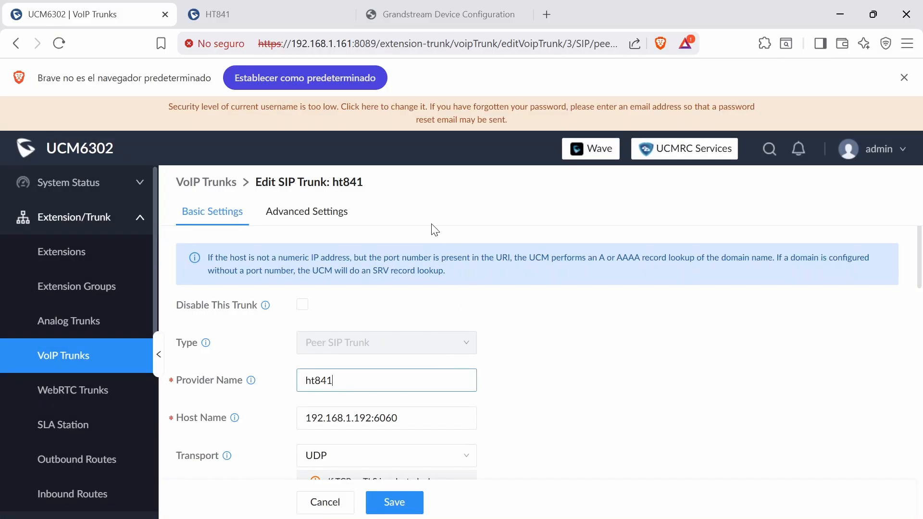
- Copy the HT841's IP address from its web address and set the trunk's host name to 192.168.1.195:6060
{"action": "left_click", "coordinate": [284, 20]}
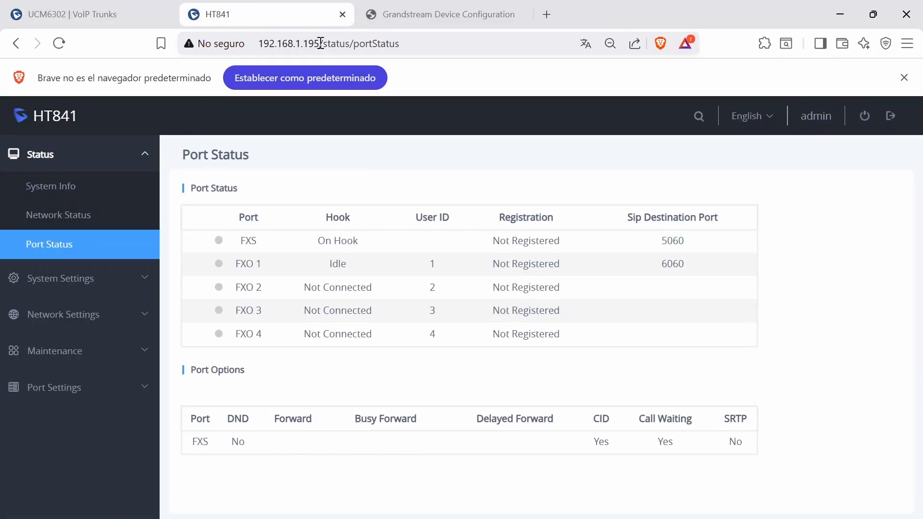
{"action": "left_click_drag", "start_coordinate": [320, 44], "coordinate": [258, 45]}
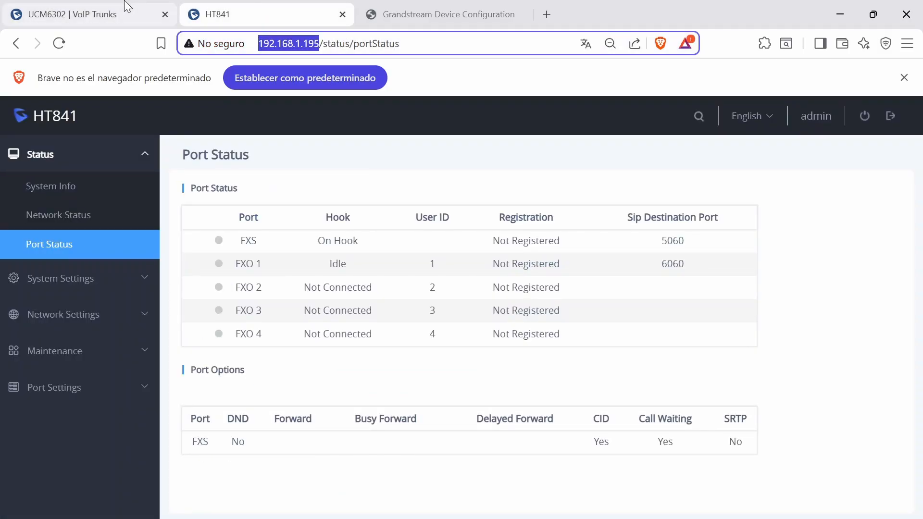
{"action": "left_click", "coordinate": [154, 9]}
{"action": "key", "text": "BackSpace"}
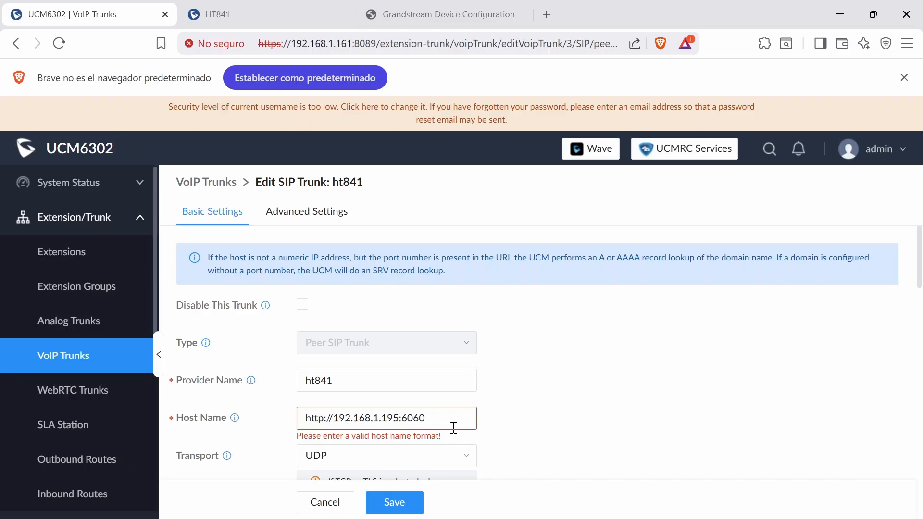
{"action": "key", "text": "BackSpace"}
{"action": "key", "text": "BackSpace"}
{"action": "key", "text": "BackSpace"}
{"action": "key", "text": "BackSpace"}
{"action": "key", "text": "BackSpace"}
{"action": "key", "text": "BackSpace"}
{"action": "key", "text": "BackSpace"}
{"action": "left_click", "coordinate": [416, 417]}
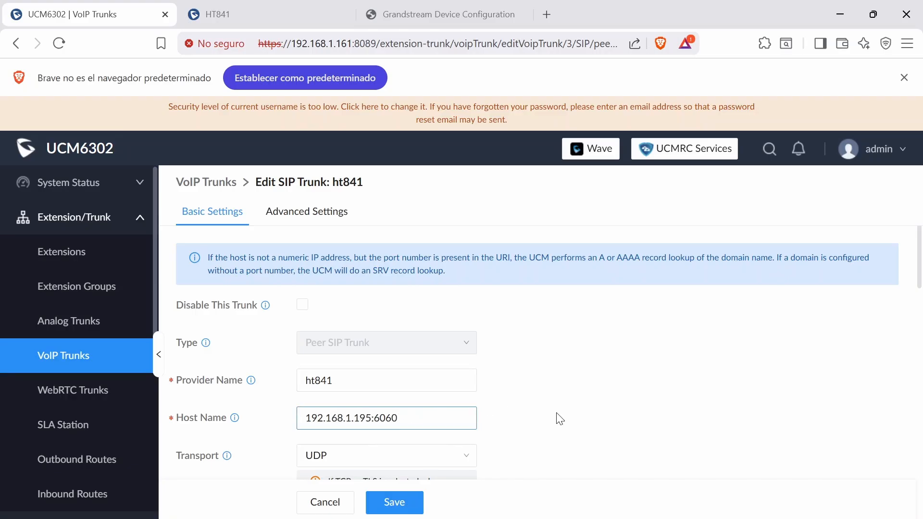
- Check Enable Heartbeat Detection in the ht841 trunk's advanced settings, then save the trunk and apply the changes
{"action": "scroll", "coordinate": [559, 418], "scroll_direction": "down", "scroll_amount": 10}
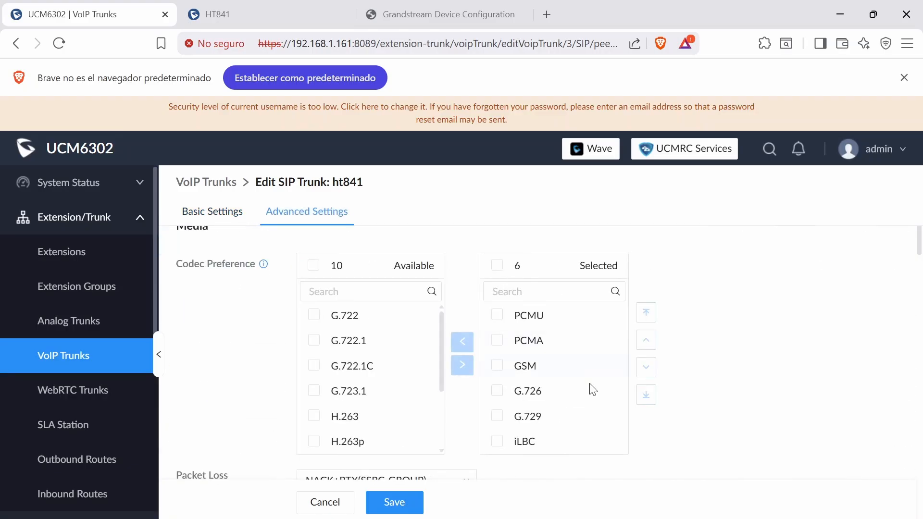
{"action": "scroll", "coordinate": [723, 435], "scroll_direction": "down", "scroll_amount": 15}
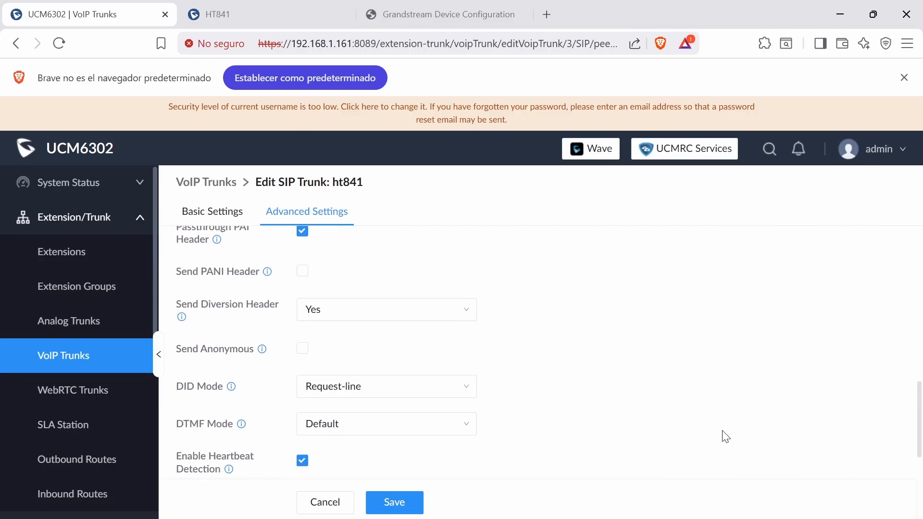
{"action": "scroll", "coordinate": [723, 432], "scroll_direction": "down", "scroll_amount": 1}
{"action": "left_click_drag", "start_coordinate": [176, 420], "coordinate": [240, 433]}
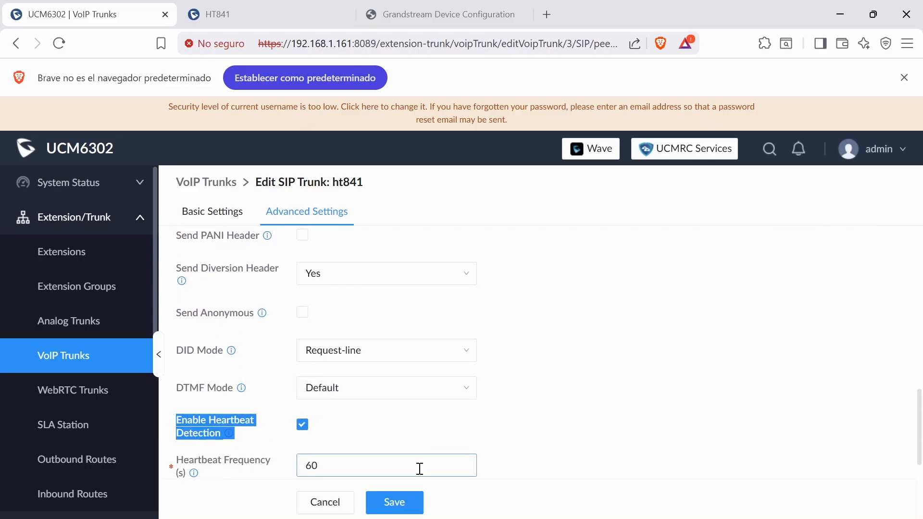
{"action": "left_click", "coordinate": [393, 502]}
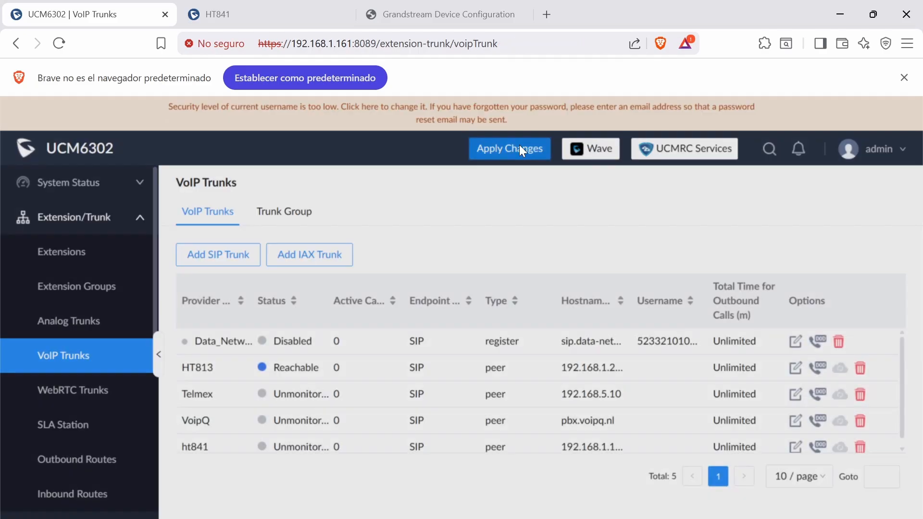
{"action": "left_click", "coordinate": [523, 150]}
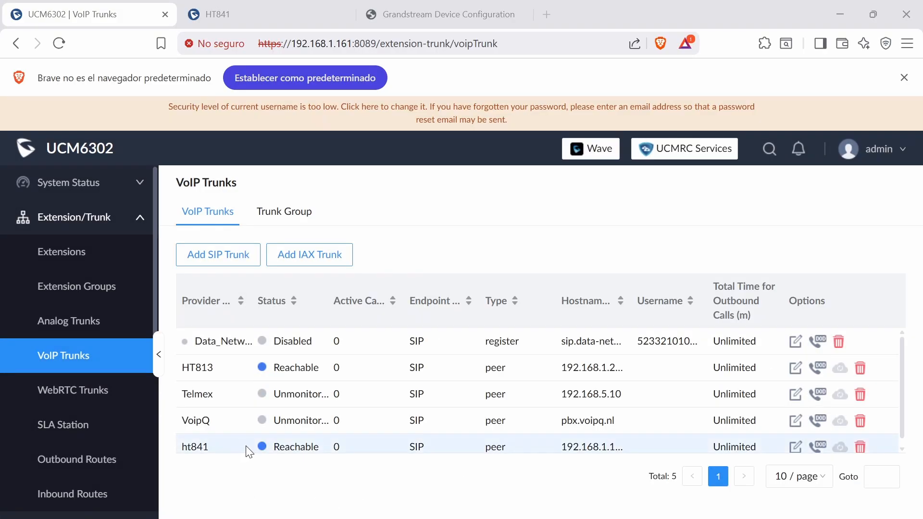
- Check the ht841 trunk's status in the Trunks section of the UCM6302 dashboard
{"action": "left_click", "coordinate": [85, 183]}
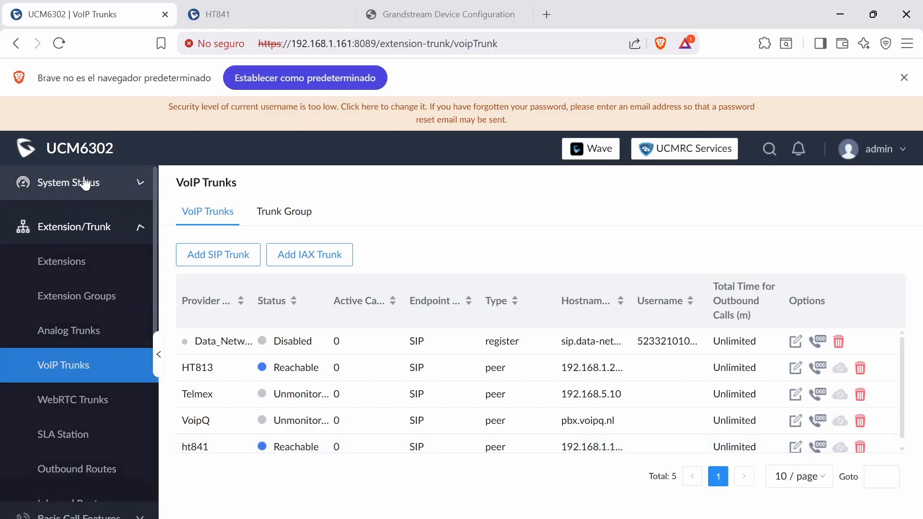
{"action": "scroll", "coordinate": [563, 356], "scroll_direction": "down", "scroll_amount": 3}
{"action": "double_click", "coordinate": [576, 259]}
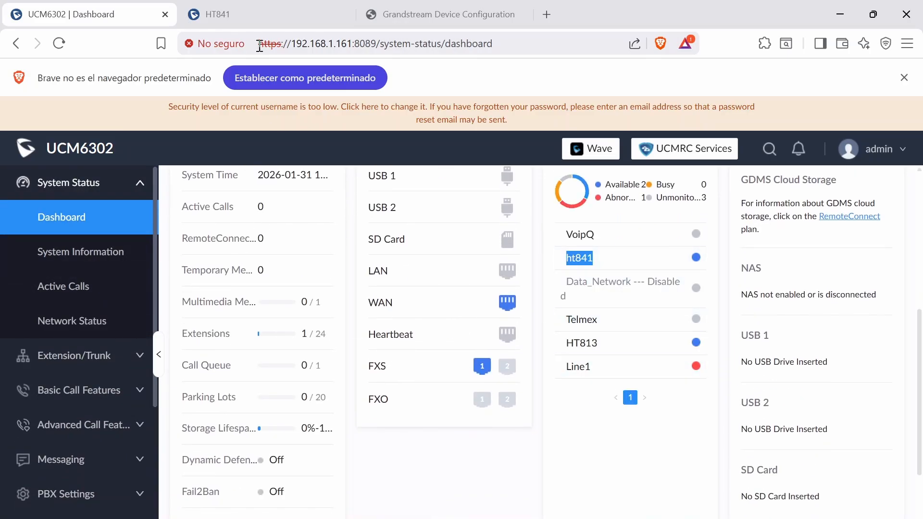
- Open the HT841's FXO Profile 1 general settings and compare its primary SIP server with the UCM6302's IP address
{"action": "key", "text": "ctrl+Tab"}
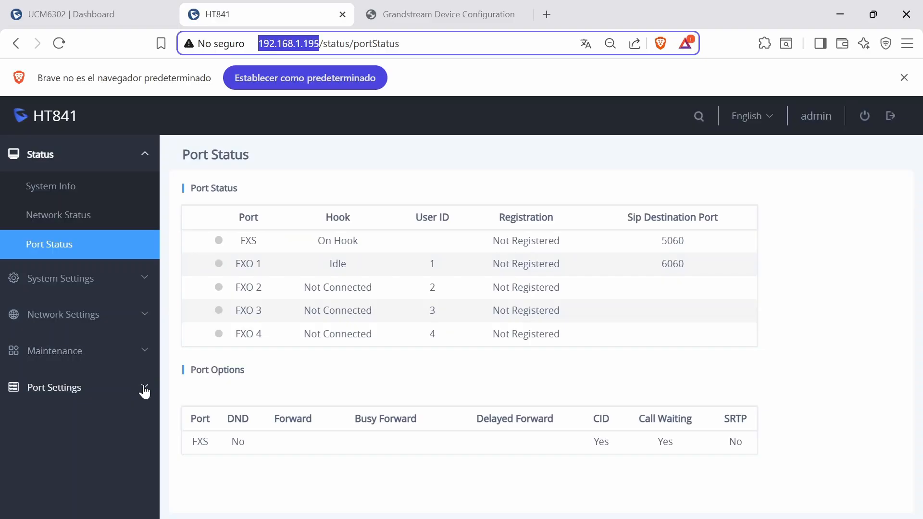
{"action": "left_click", "coordinate": [93, 394]}
{"action": "left_click", "coordinate": [89, 394]}
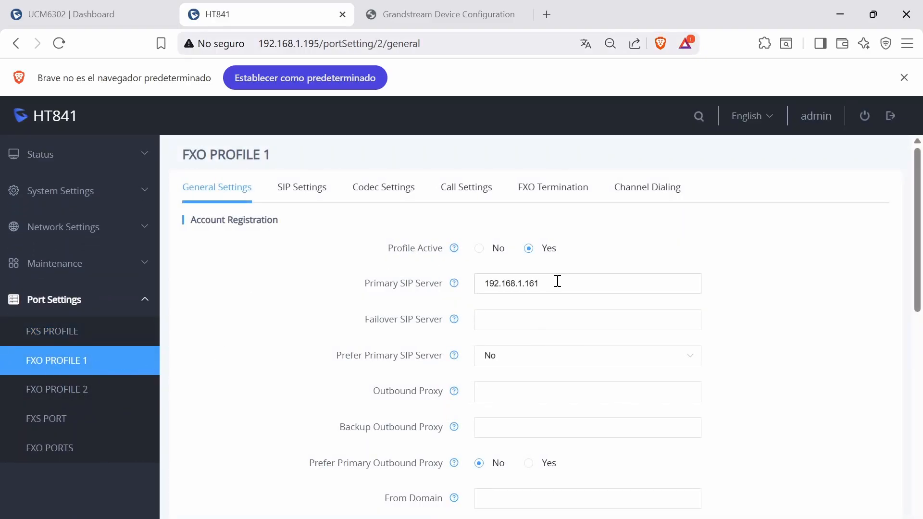
{"action": "left_click_drag", "start_coordinate": [557, 281], "coordinate": [465, 282]}
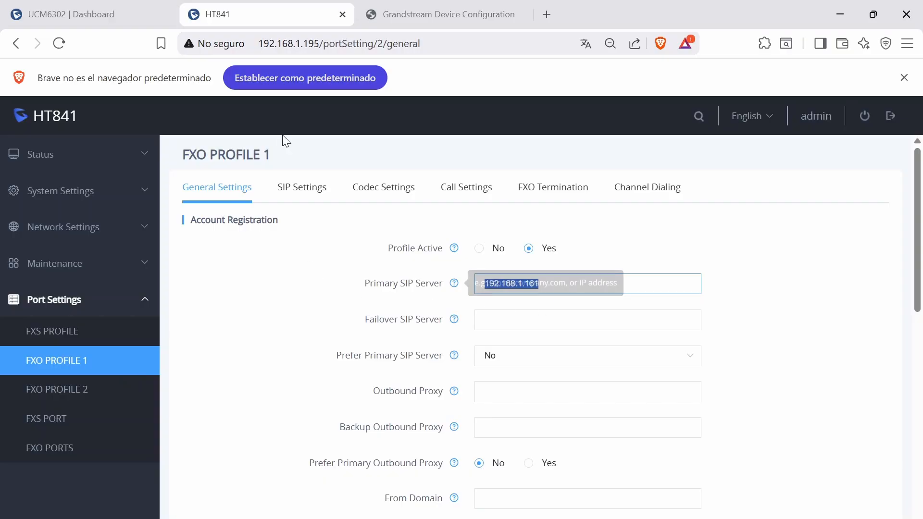
{"action": "left_click", "coordinate": [103, 14]}
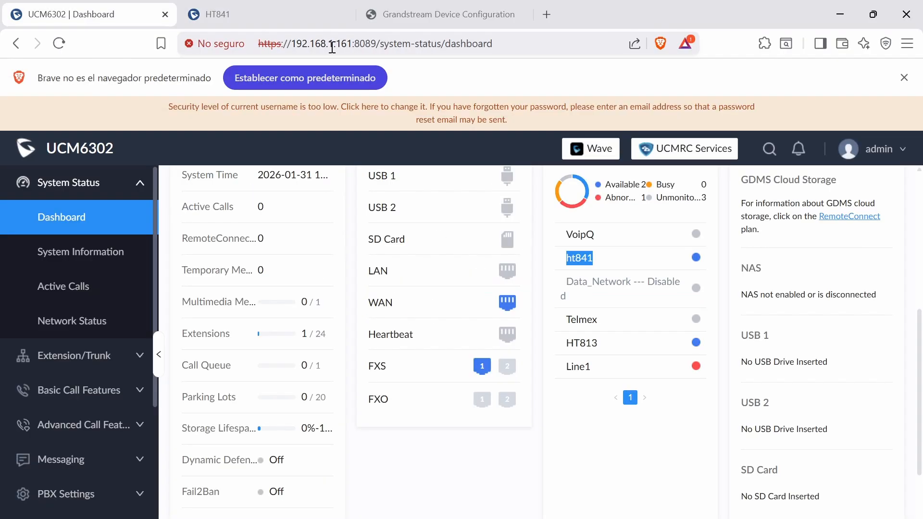
{"action": "left_click", "coordinate": [257, 22]}
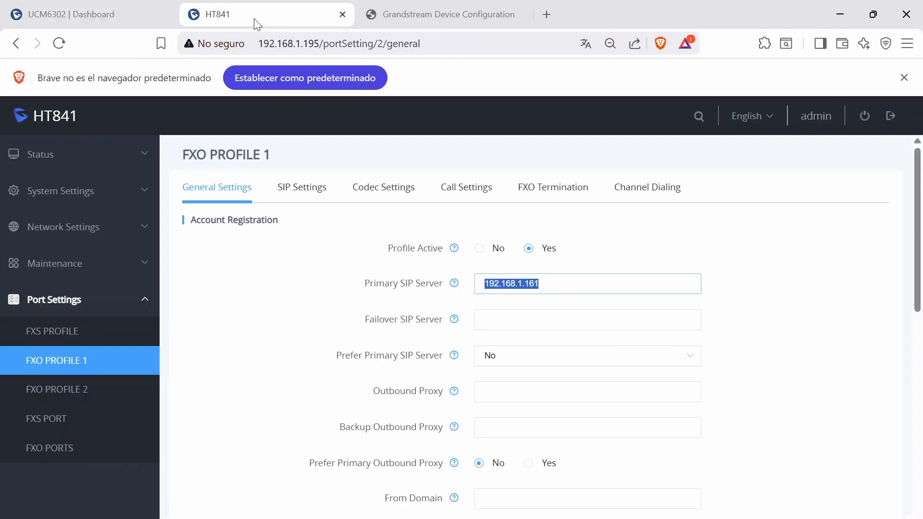
- Save and apply FXO Profile 1's general settings with 192.168.1.161 as the primary SIP server
{"action": "left_click", "coordinate": [551, 287]}
{"action": "scroll", "coordinate": [614, 385], "scroll_direction": "down", "scroll_amount": 8}
{"action": "left_click", "coordinate": [615, 488]}
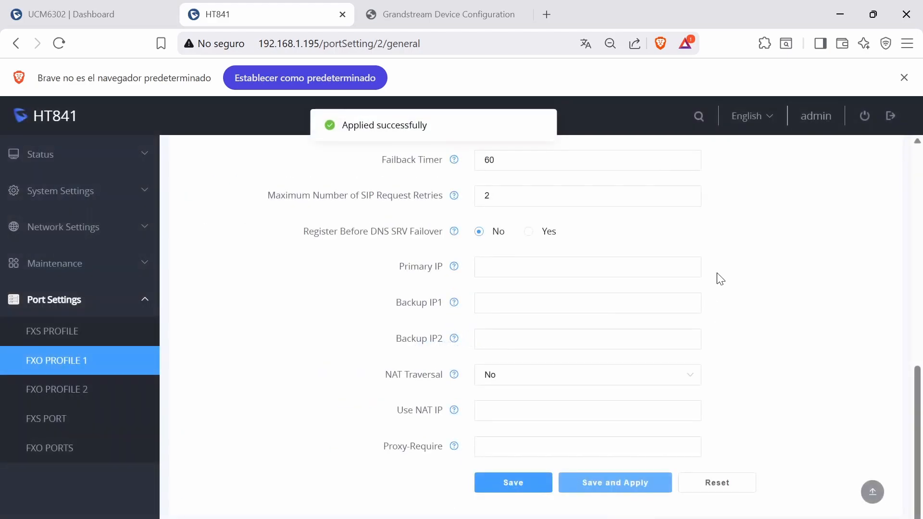
- Review current disconnect, PSTN disconnect tone detection and AC termination model in FXO Profile 1's FXO Termination settings
{"action": "scroll", "coordinate": [719, 277], "scroll_direction": "up", "scroll_amount": 10}
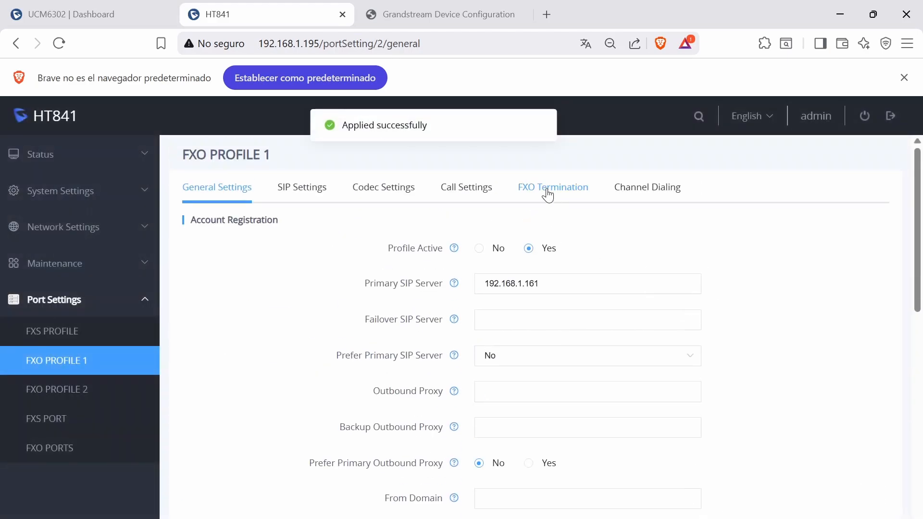
{"action": "left_click", "coordinate": [548, 195]}
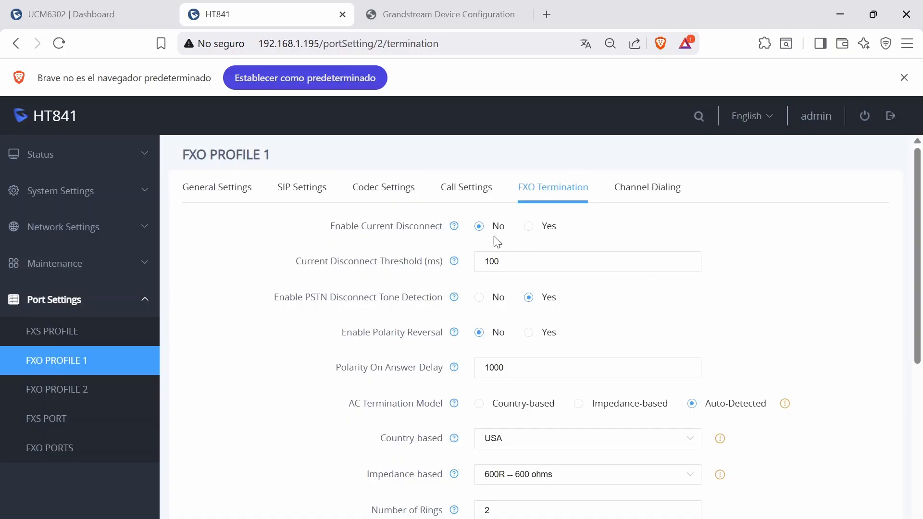
{"action": "left_click_drag", "start_coordinate": [330, 227], "coordinate": [406, 231]}
{"action": "left_click_drag", "start_coordinate": [275, 296], "coordinate": [392, 295]}
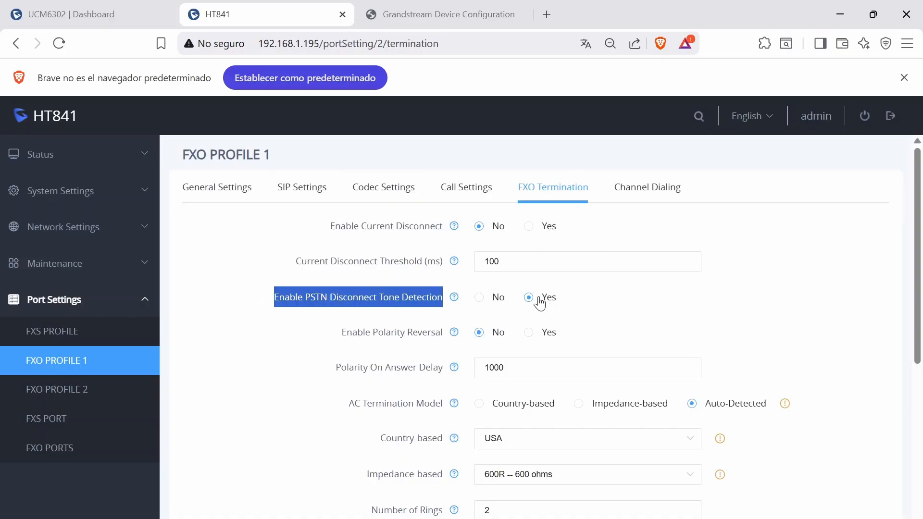
{"action": "left_click_drag", "start_coordinate": [349, 403], "coordinate": [424, 404]}
{"action": "left_click", "coordinate": [756, 416]}
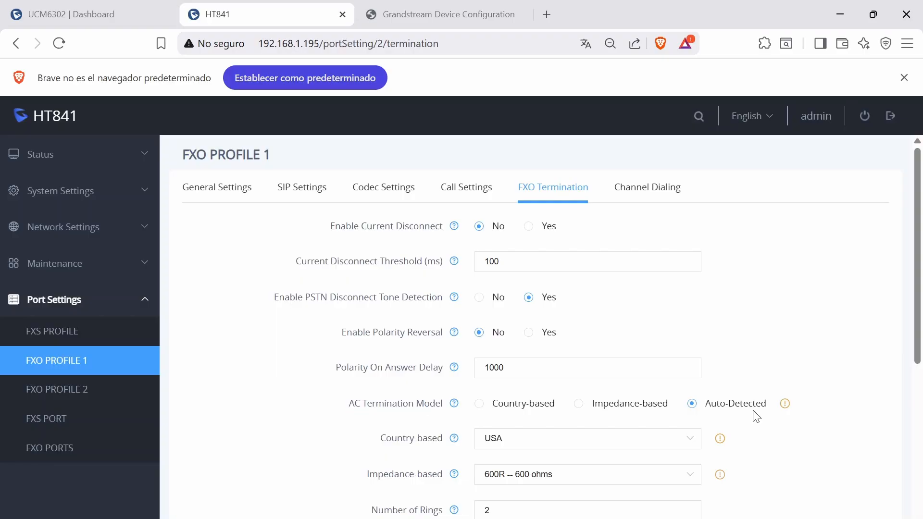
- Check the Number of Rings value, then save and apply the FXO Termination settings
{"action": "scroll", "coordinate": [754, 414], "scroll_direction": "down", "scroll_amount": 2}
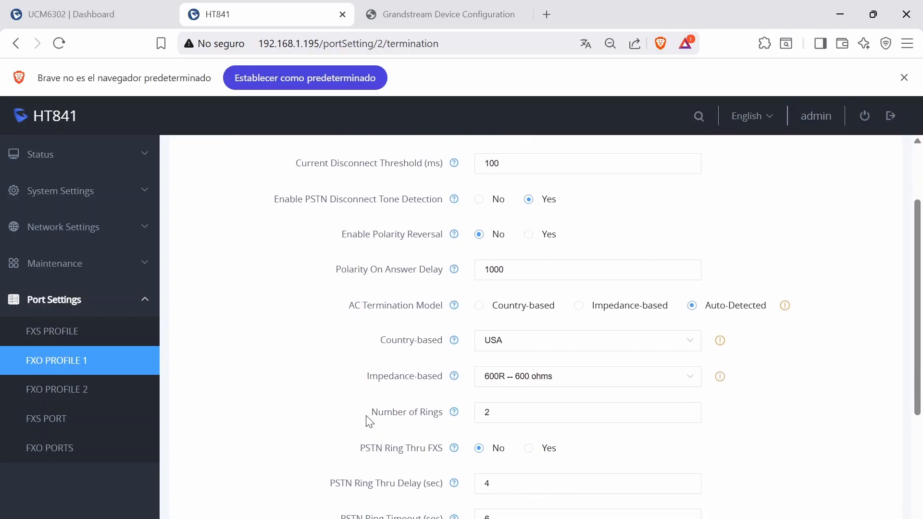
{"action": "left_click_drag", "start_coordinate": [367, 417], "coordinate": [434, 414]}
{"action": "left_click", "coordinate": [500, 417]}
{"action": "scroll", "coordinate": [500, 417], "scroll_direction": "down", "scroll_amount": 4}
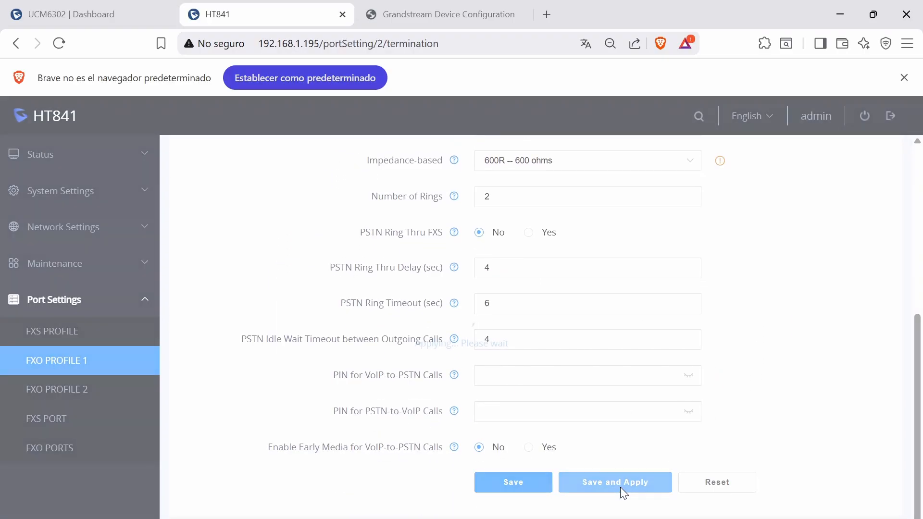
{"action": "left_click", "coordinate": [620, 487]}
- Review the Wait for Dial-Tone and Stage Method settings in FXO Profile 1's Channel Dialing section
{"action": "scroll", "coordinate": [793, 238], "scroll_direction": "up", "scroll_amount": 6}
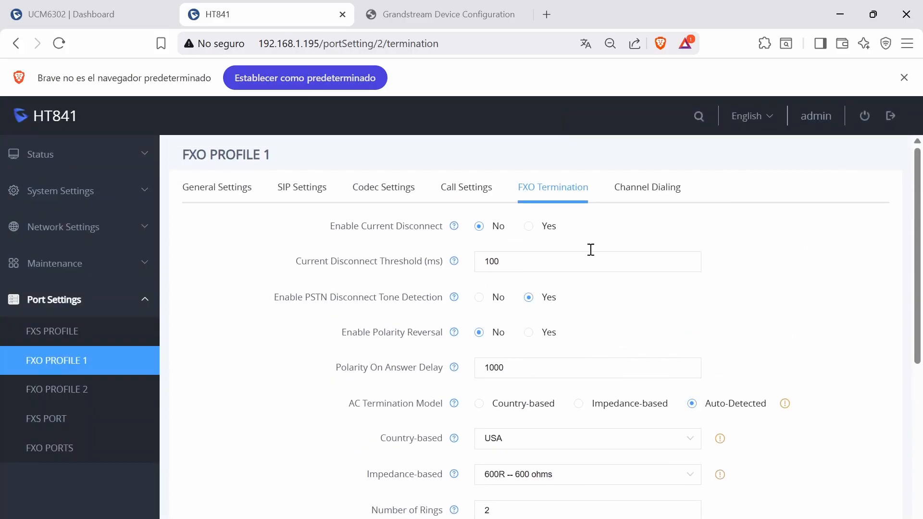
{"action": "left_click", "coordinate": [643, 195]}
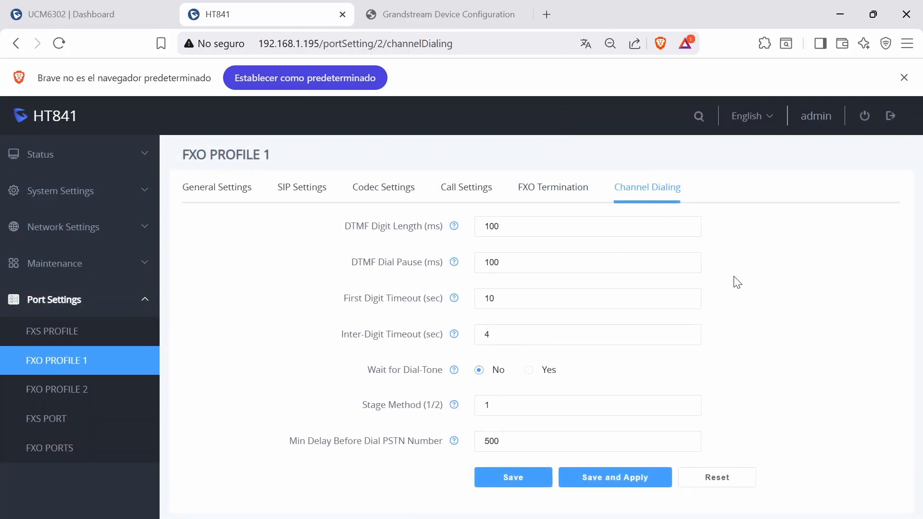
{"action": "left_click_drag", "start_coordinate": [368, 370], "coordinate": [426, 370]}
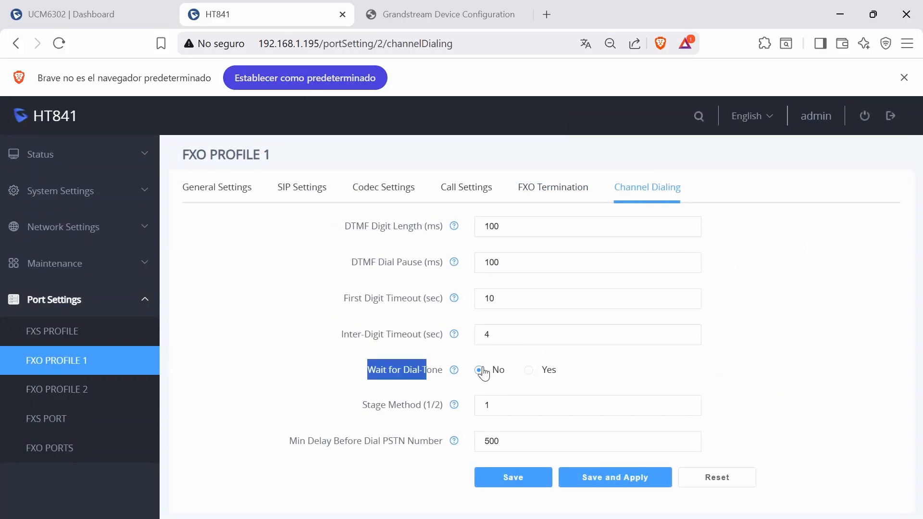
{"action": "left_click", "coordinate": [353, 426]}
{"action": "left_click_drag", "start_coordinate": [362, 408], "coordinate": [503, 412]}
{"action": "left_click", "coordinate": [506, 411]}
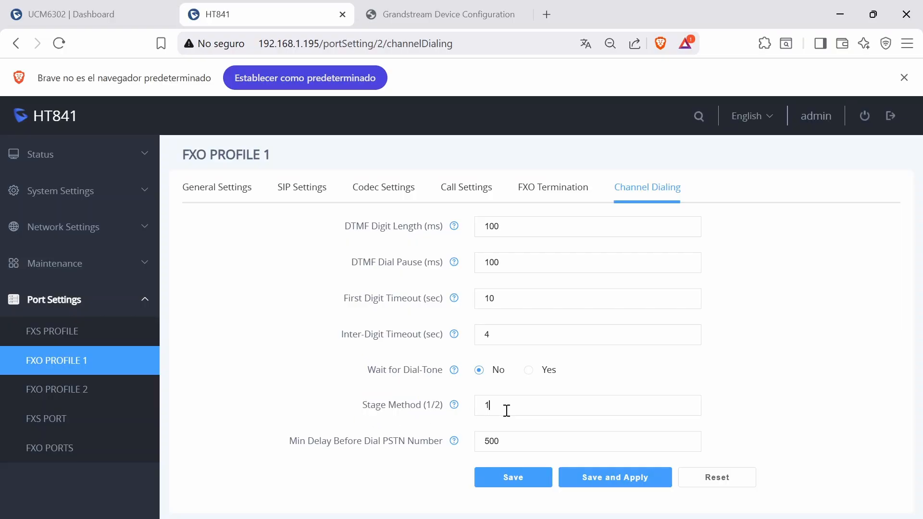
- Save and apply FXO Profile 1's Channel Dialing settings with stage method 1, and open the FXO Ports settings
{"action": "left_click", "coordinate": [632, 483]}
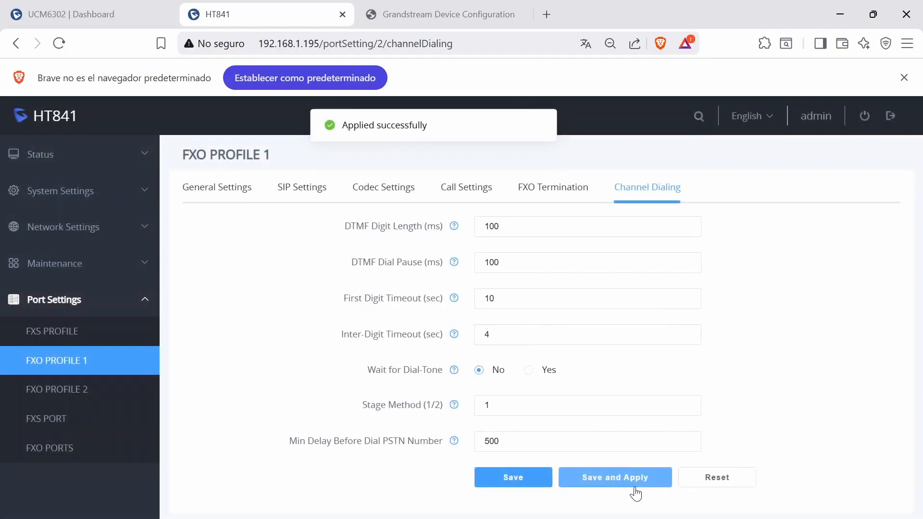
{"action": "left_click", "coordinate": [120, 448]}
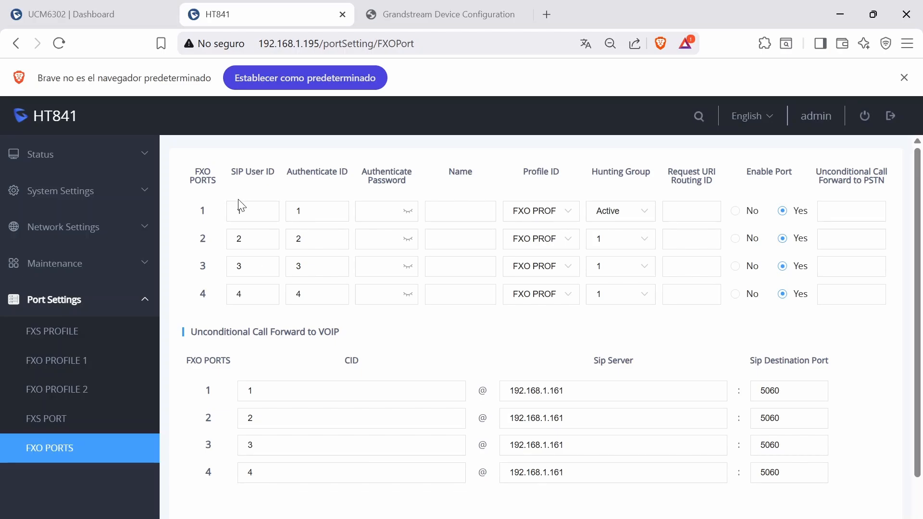
- Review FXO port 1's SIP User ID, Authenticate ID and the CID used for its unconditional call forward to VOIP
{"action": "left_click", "coordinate": [246, 213]}
{"action": "left_click", "coordinate": [307, 212]}
{"action": "left_click", "coordinate": [258, 207]}
{"action": "left_click", "coordinate": [307, 215]}
{"action": "left_click", "coordinate": [258, 391]}
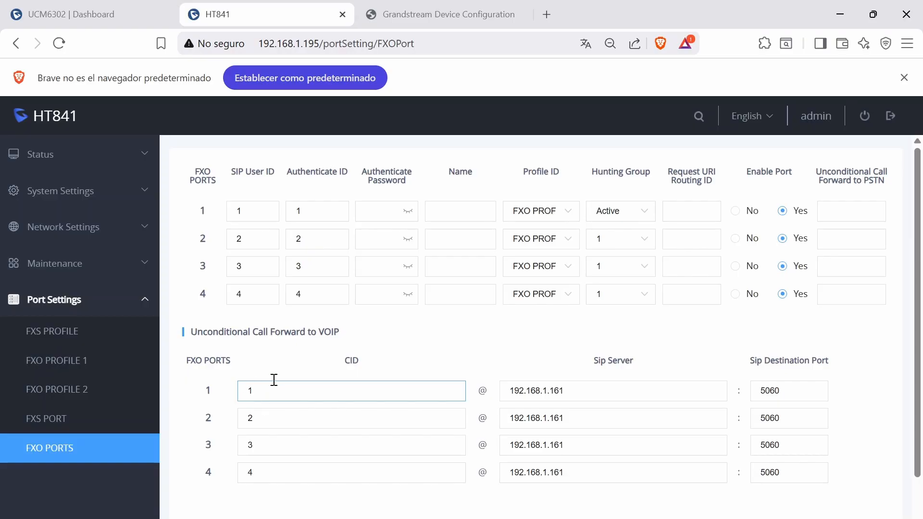
- Set FXO port 1's hunting group to Active and ports 2, 3 and 4 to group 1, and save and apply
{"action": "left_click", "coordinate": [643, 214]}
{"action": "left_click", "coordinate": [625, 263]}
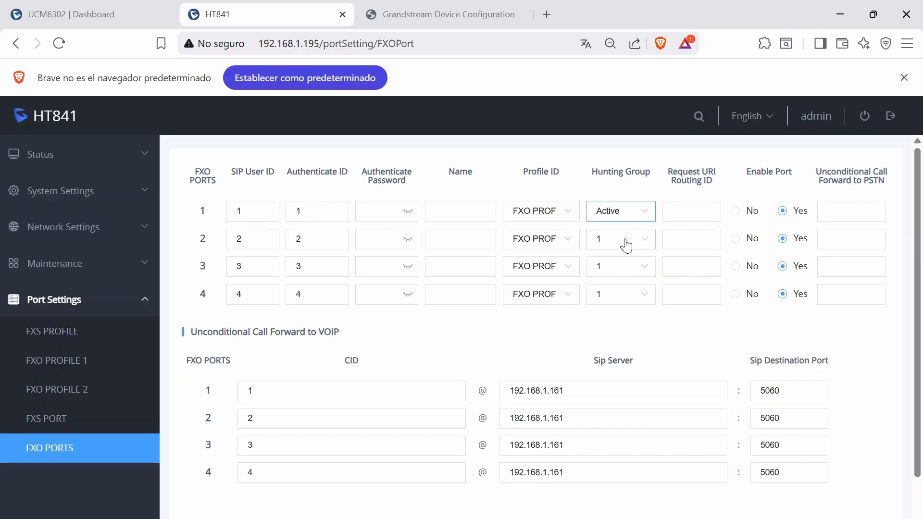
{"action": "left_click", "coordinate": [552, 249]}
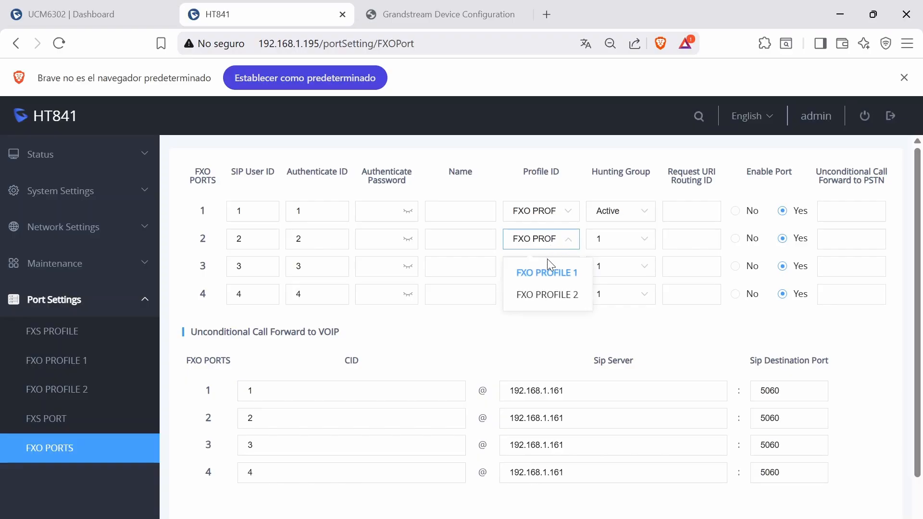
{"action": "left_click", "coordinate": [651, 246]}
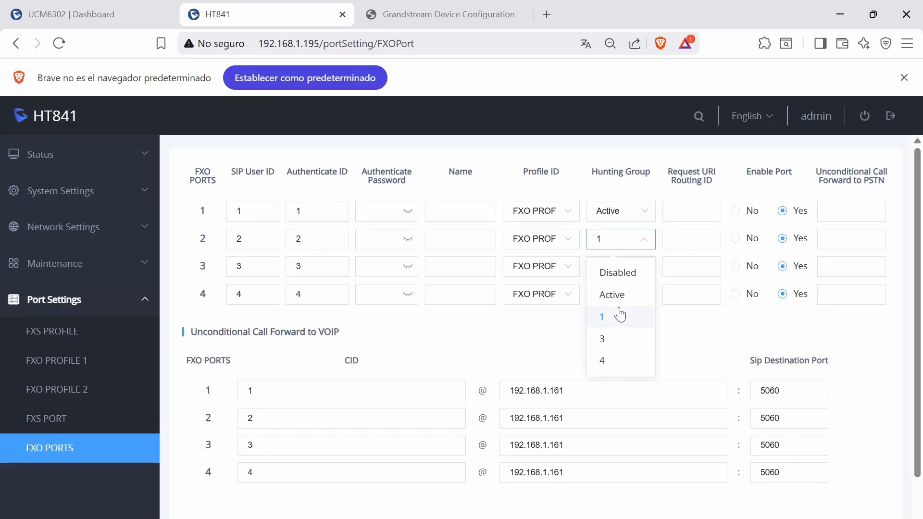
{"action": "left_click", "coordinate": [619, 316]}
{"action": "left_click", "coordinate": [645, 267]}
{"action": "left_click", "coordinate": [618, 343]}
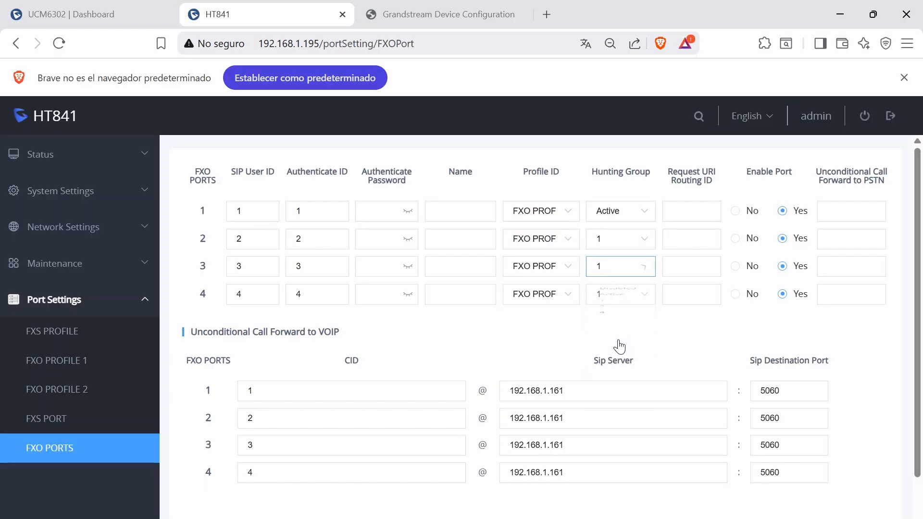
{"action": "left_click", "coordinate": [634, 293]}
{"action": "left_click", "coordinate": [619, 369]}
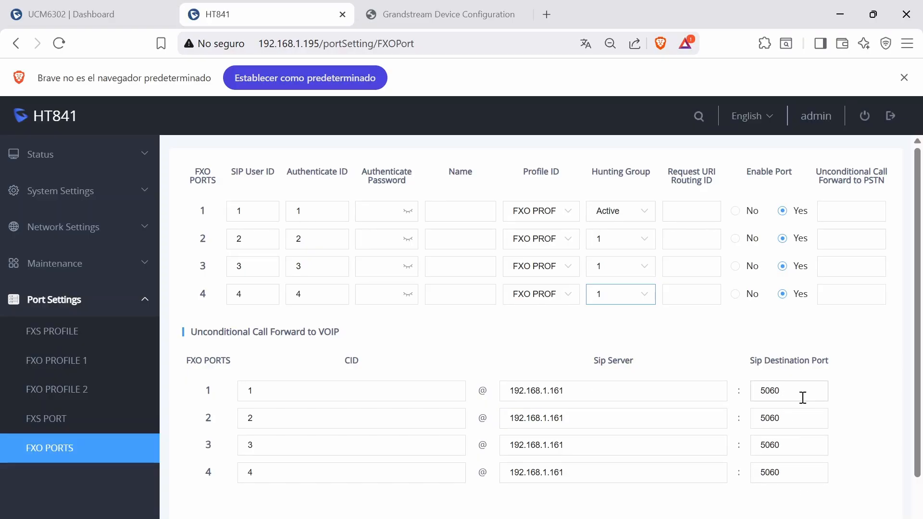
{"action": "scroll", "coordinate": [656, 387], "scroll_direction": "down", "scroll_amount": 2}
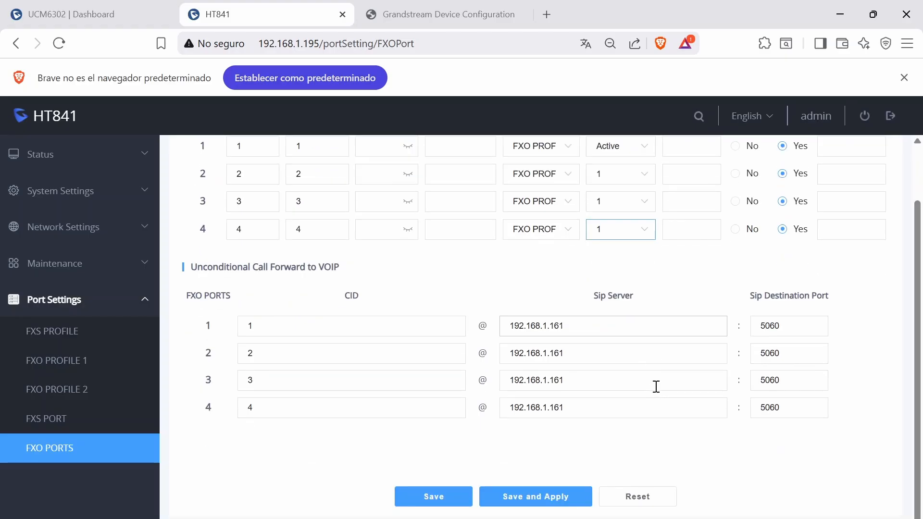
{"action": "left_click", "coordinate": [526, 503]}
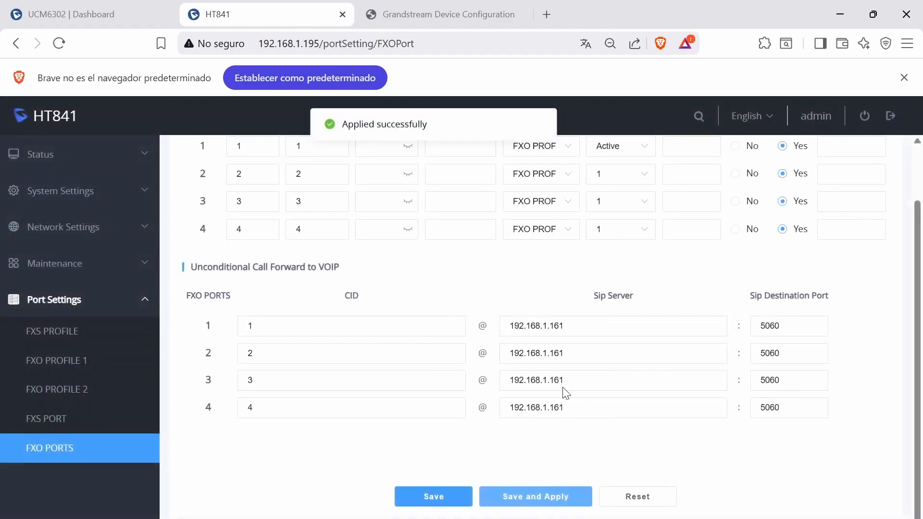
- Switch to the UCM6302 and list the inbound routes of the ht841 SIP trunk
{"action": "left_click", "coordinate": [72, 14]}
{"action": "left_click", "coordinate": [93, 363]}
{"action": "scroll", "coordinate": [91, 380], "scroll_direction": "down", "scroll_amount": 2}
{"action": "left_click", "coordinate": [83, 395]}
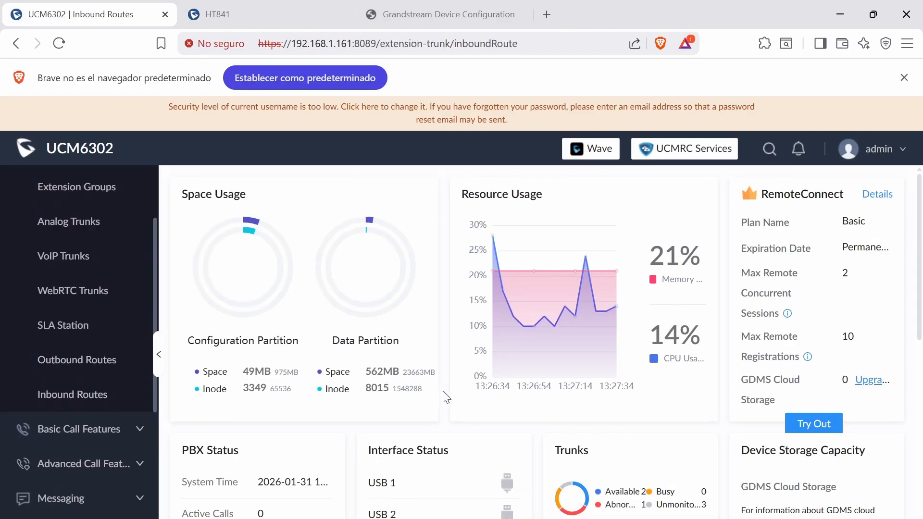
{"action": "left_click", "coordinate": [814, 229]}
{"action": "left_click", "coordinate": [788, 275]}
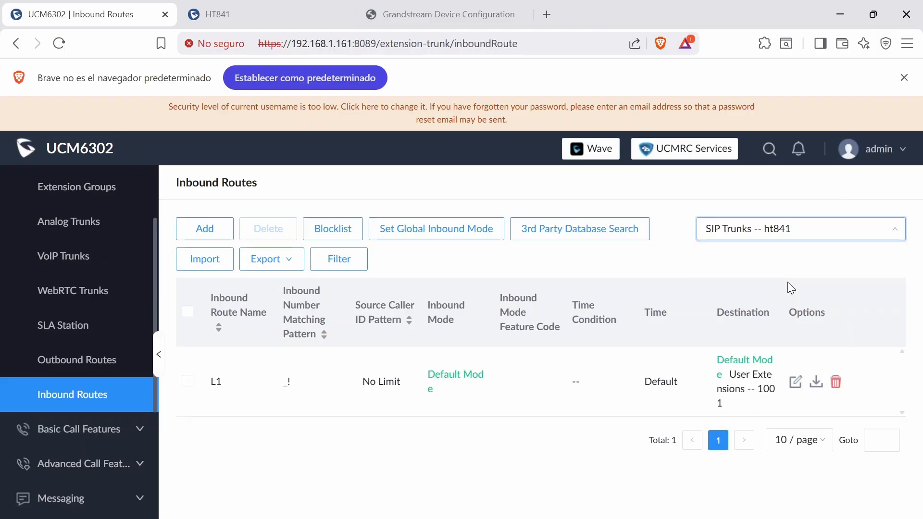
- Edit inbound route L1 so its default destination is extension 1000, and save the rule
{"action": "left_click", "coordinate": [795, 386]}
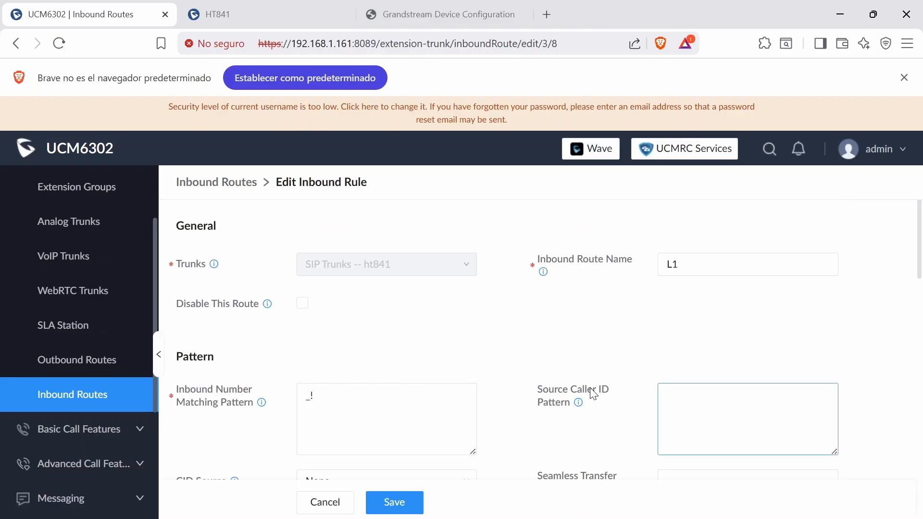
{"action": "scroll", "coordinate": [592, 390], "scroll_direction": "down", "scroll_amount": 2}
{"action": "scroll", "coordinate": [593, 393], "scroll_direction": "down", "scroll_amount": 10}
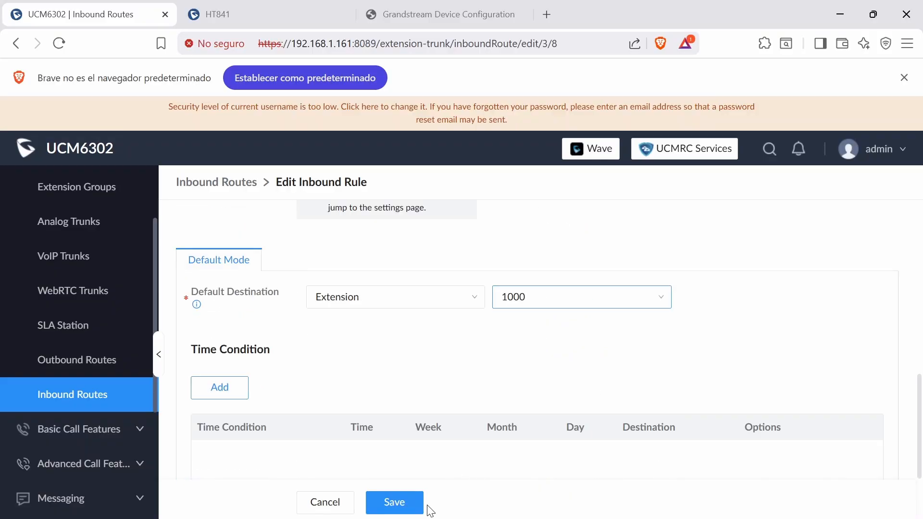
{"action": "left_click", "coordinate": [407, 509]}
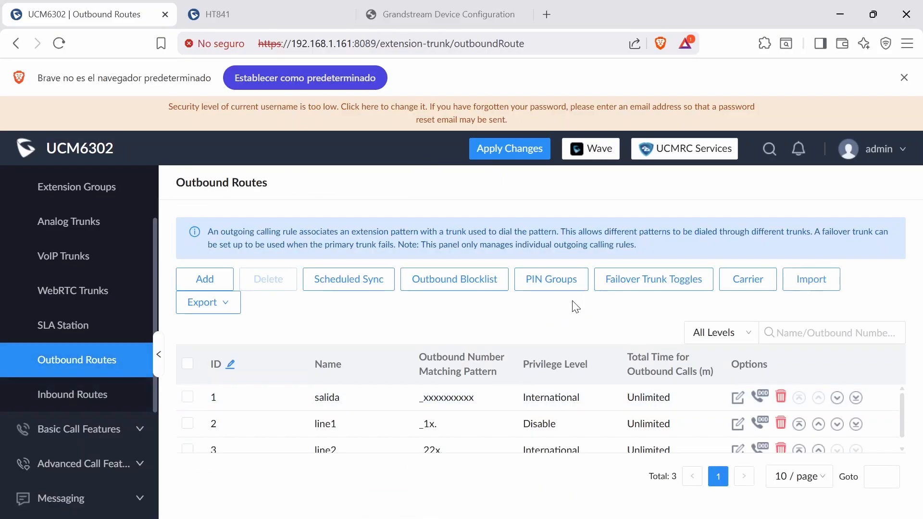
- Open the outbound rule salida for editing and check its number matching pattern and privilege level
{"action": "left_click", "coordinate": [737, 397]}
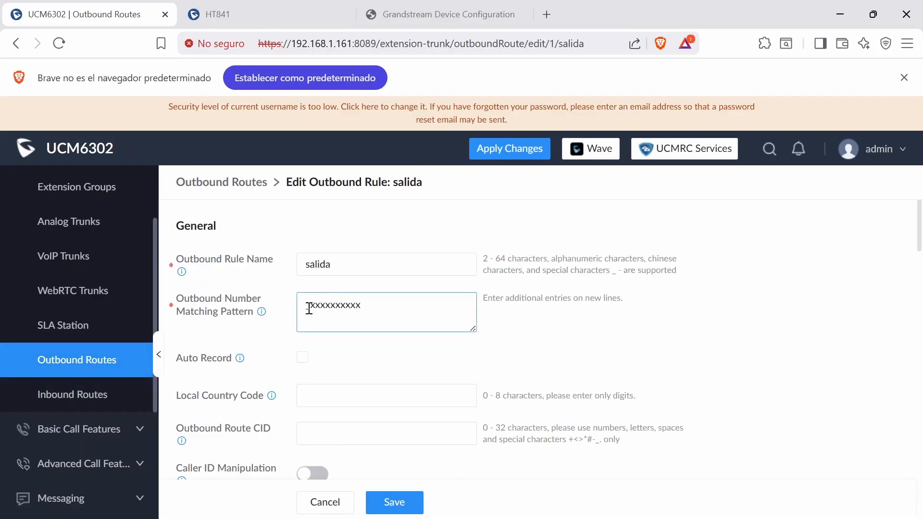
{"action": "left_click_drag", "start_coordinate": [311, 308], "coordinate": [367, 309]}
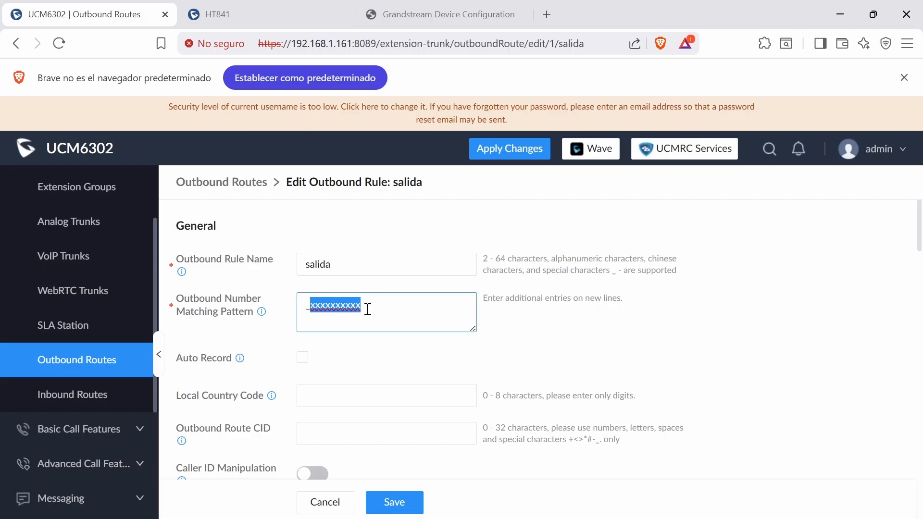
{"action": "left_click", "coordinate": [397, 316]}
{"action": "scroll", "coordinate": [395, 320], "scroll_direction": "down", "scroll_amount": 10}
{"action": "scroll", "coordinate": [384, 312], "scroll_direction": "up", "scroll_amount": 2}
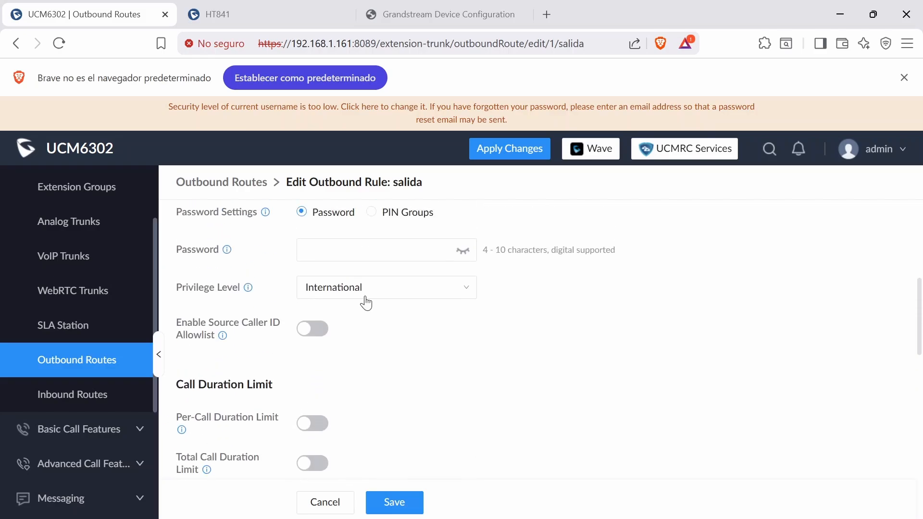
- Set the outbound rule's main trunk to SIP Trunks -- ht841 and save the rule
{"action": "scroll", "coordinate": [437, 373], "scroll_direction": "down", "scroll_amount": 5}
{"action": "left_click", "coordinate": [408, 337]}
{"action": "left_click", "coordinate": [389, 410]}
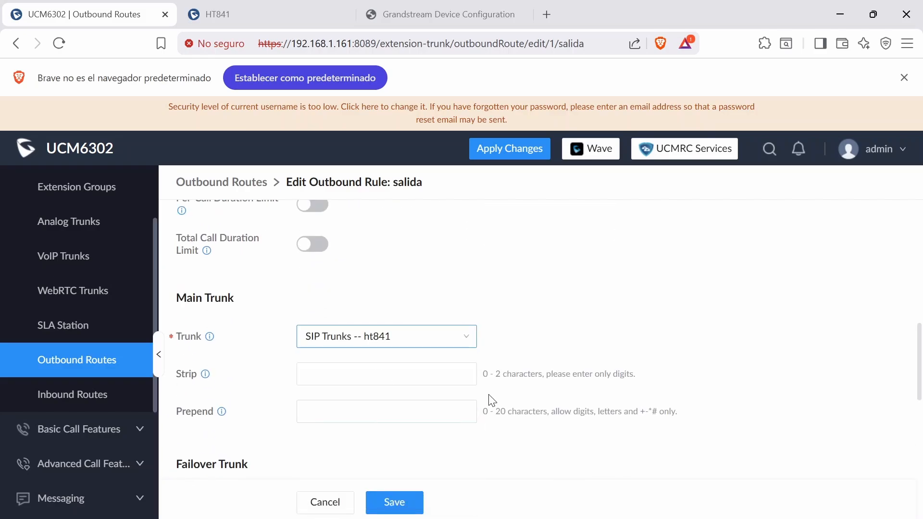
{"action": "scroll", "coordinate": [528, 339], "scroll_direction": "down", "scroll_amount": 2}
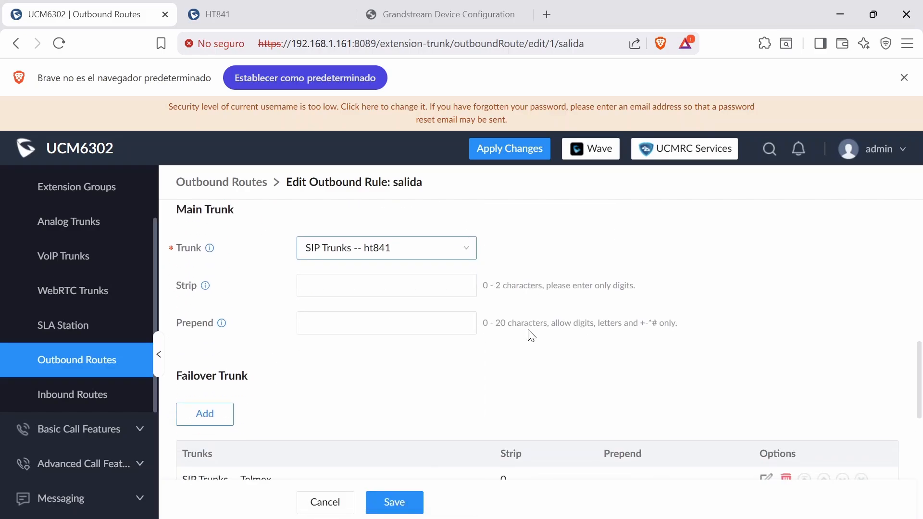
{"action": "left_click", "coordinate": [395, 503]}
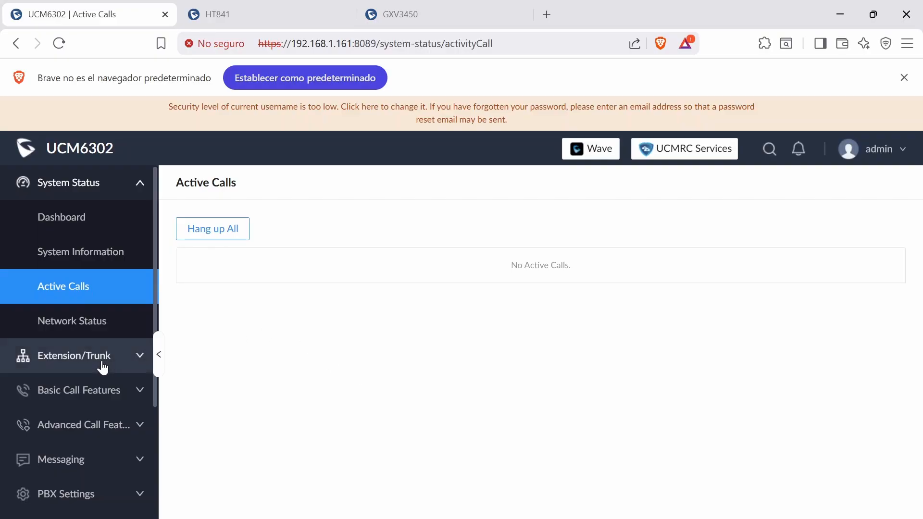
- Switch to the HT841's Port Status page and check FXO 1's SIP destination port
{"action": "left_click", "coordinate": [135, 361]}
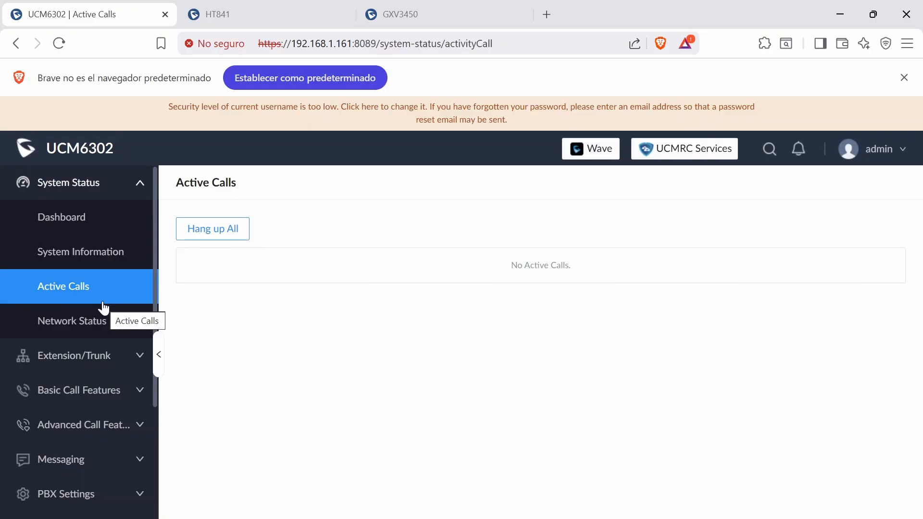
{"action": "key", "text": "ctrl+Tab"}
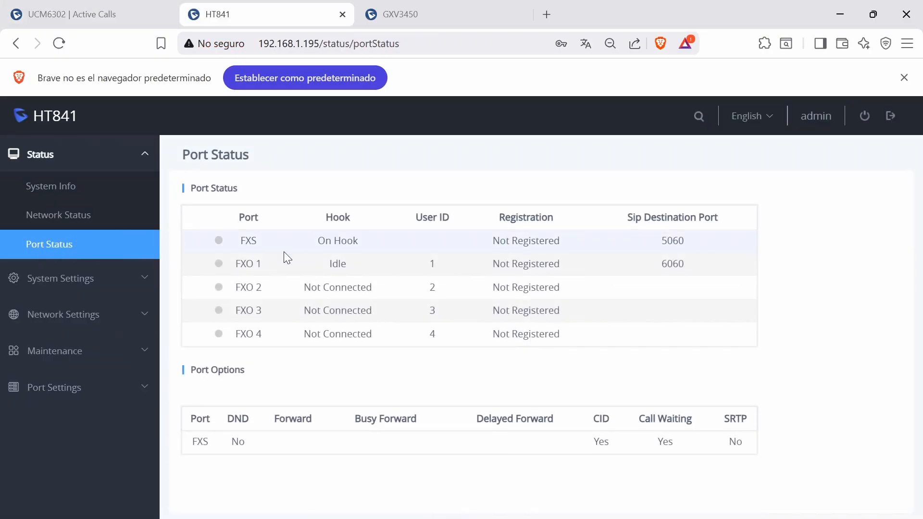
{"action": "double_click", "coordinate": [700, 272]}
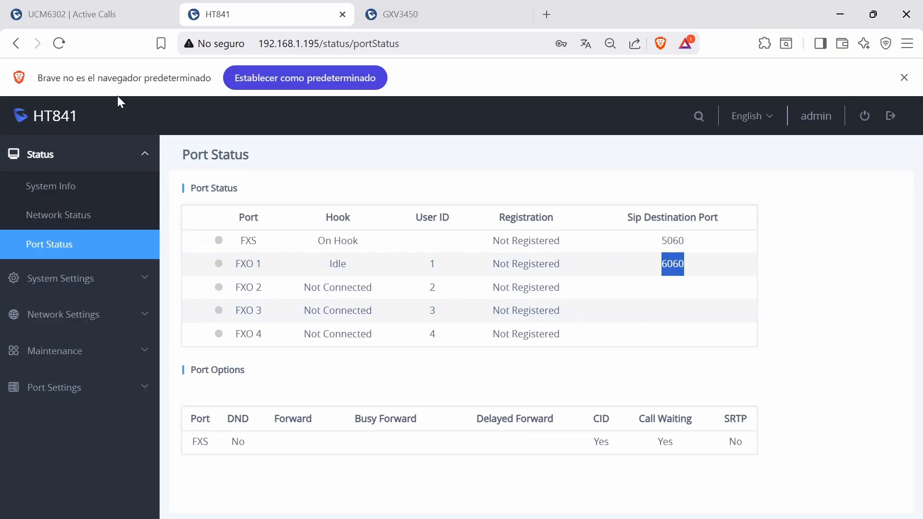
- Monitor extension 1000's test call through ht841 in the UCM6302's active calls and check FXO 1's hook state on the HT841
{"action": "left_click", "coordinate": [123, 19]}
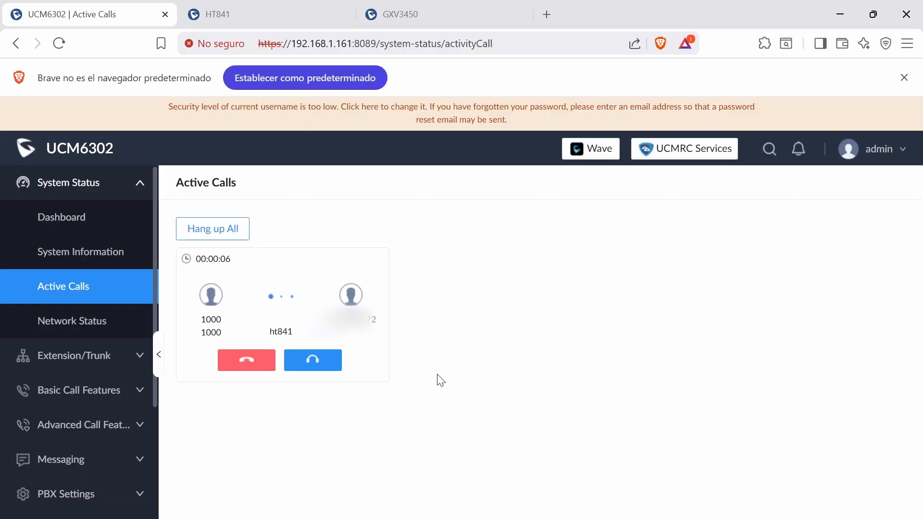
{"action": "key", "text": "ctrl+Tab"}
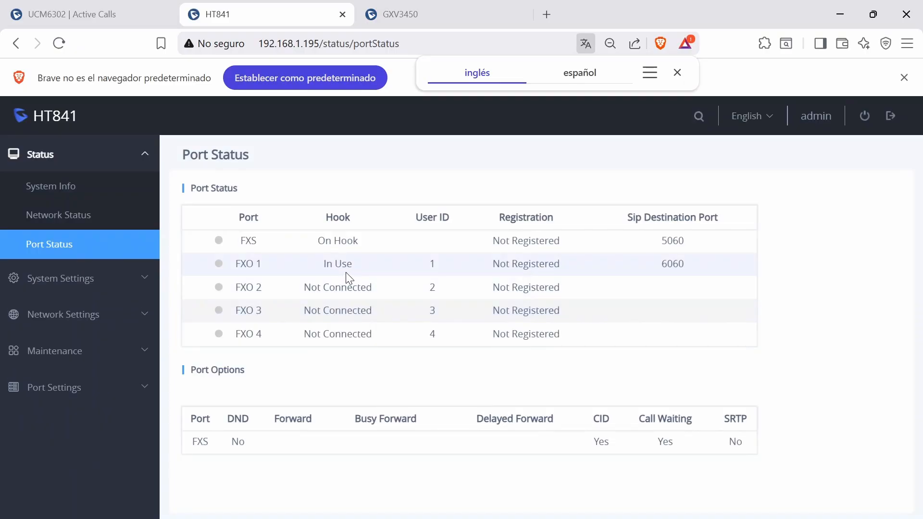
{"action": "key", "text": "ctrl+shift+Tab"}
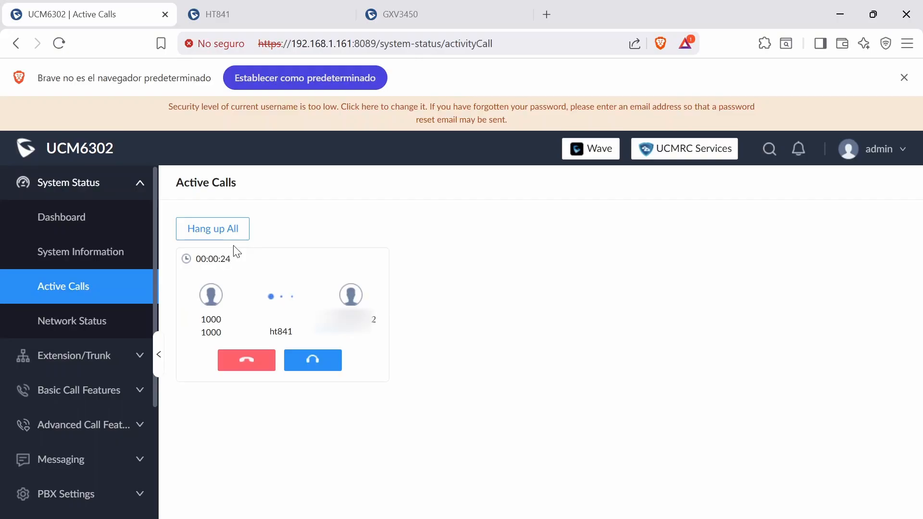